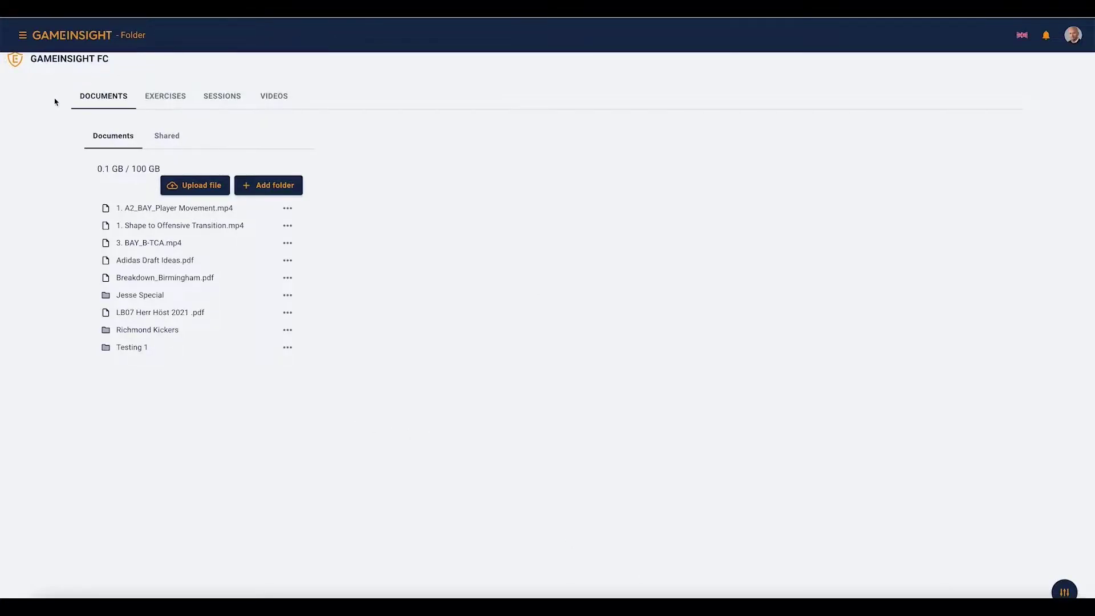
# Step: Browse the Exercises and Sessions sections, ending on the Videos clip list
pyautogui.click(165, 96)
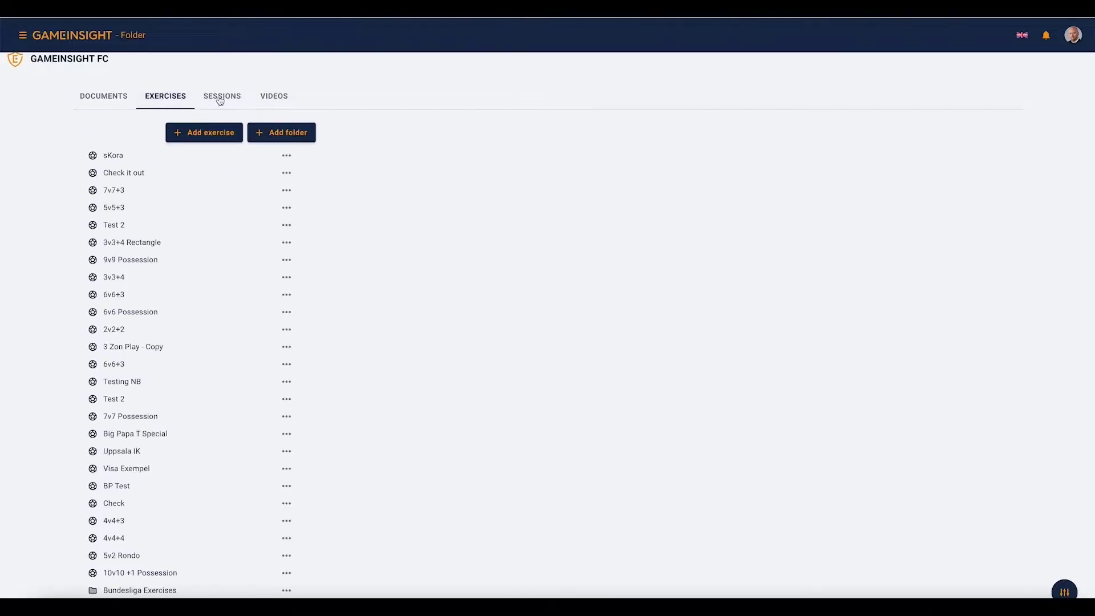
pyautogui.click(222, 96)
pyautogui.click(272, 96)
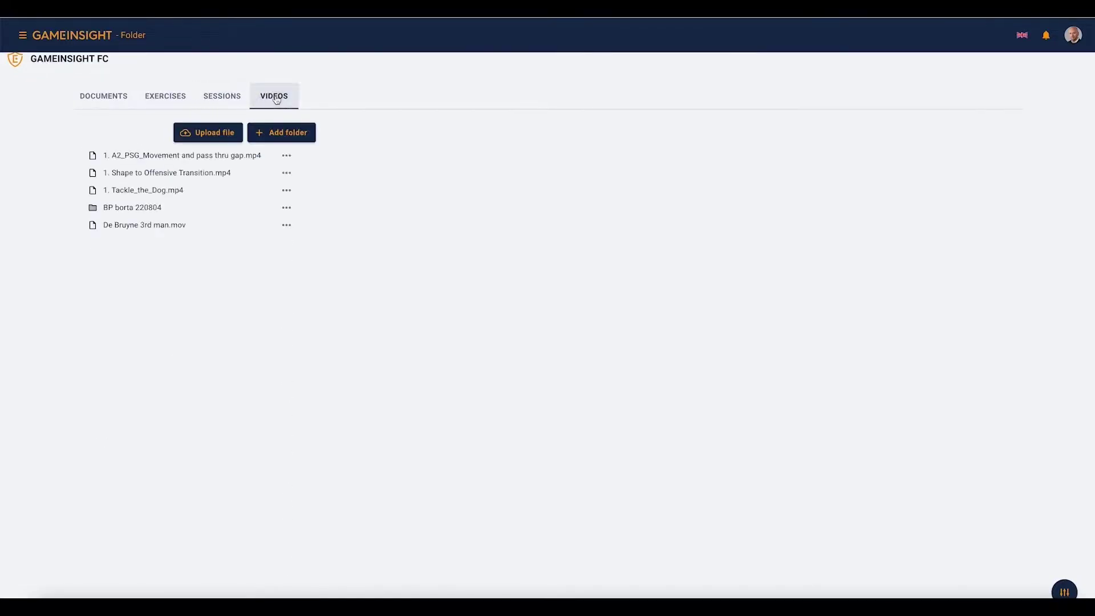
# Step: Upload the file '11. Up-Back-Through.mp4' to the Videos section
pyautogui.click(208, 132)
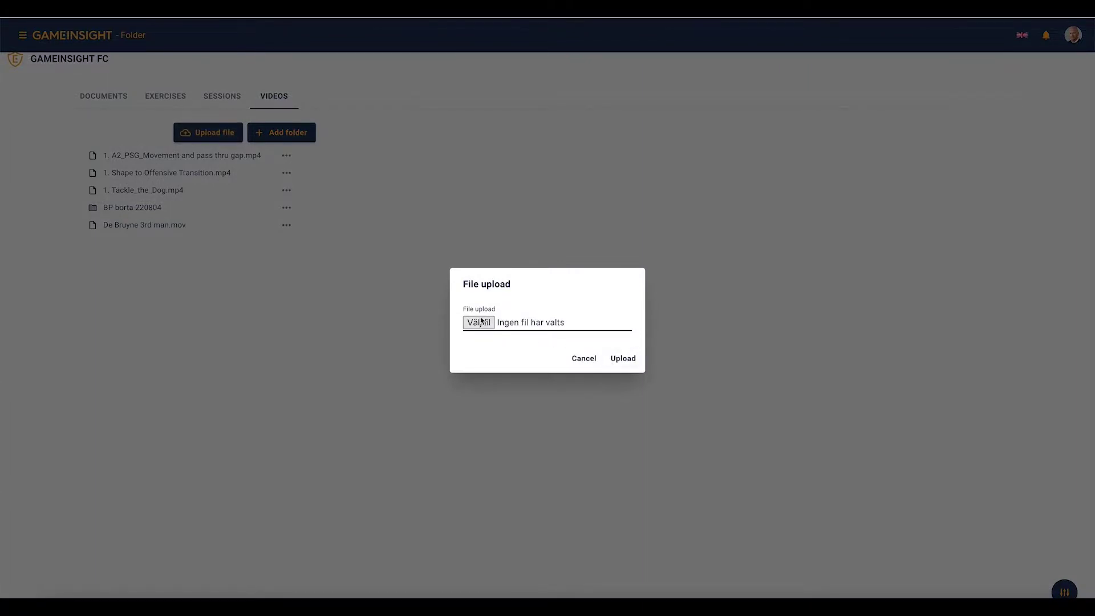
pyautogui.click(479, 323)
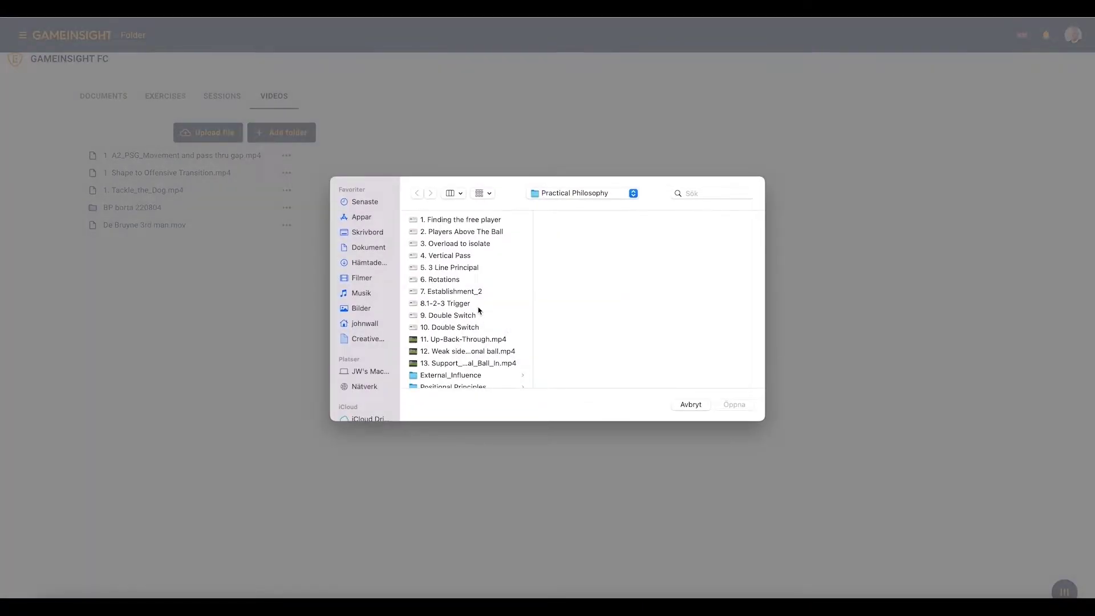
pyautogui.doubleClick(468, 339)
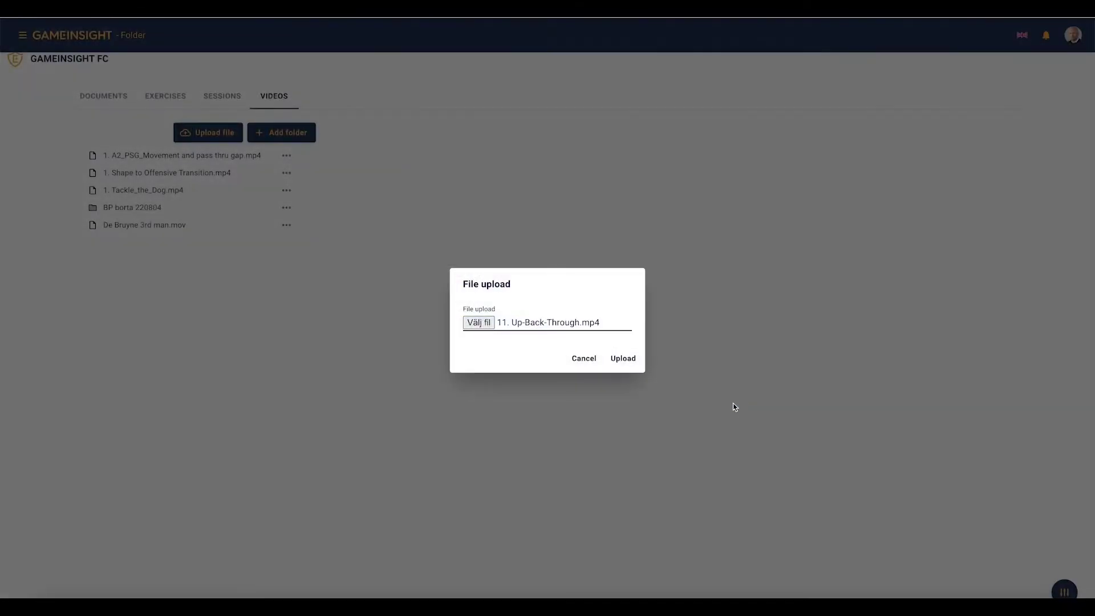
pyautogui.click(622, 358)
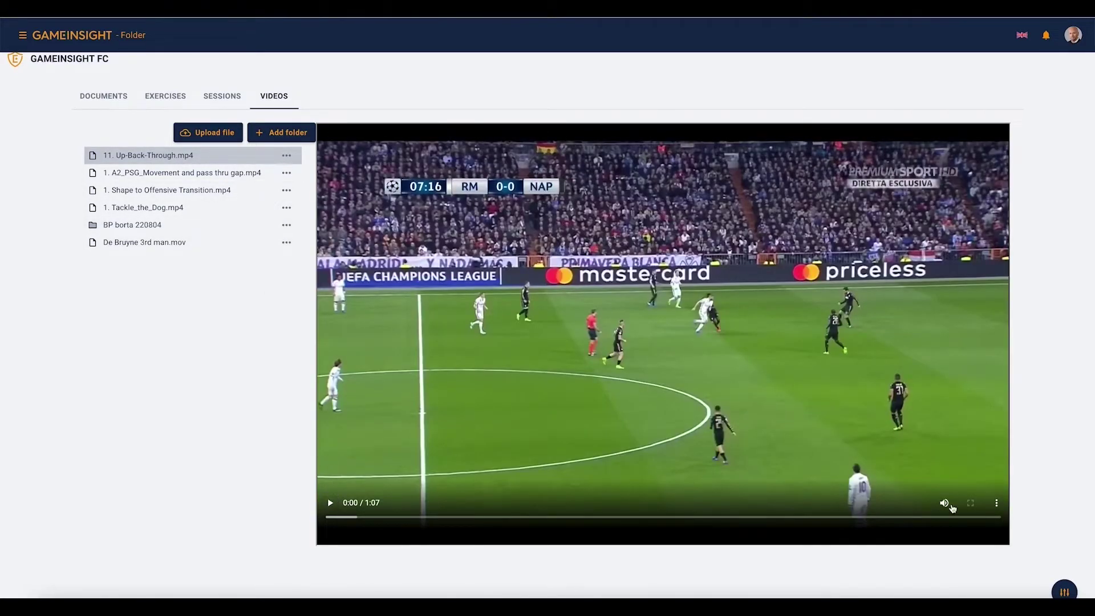
# Step: Mute the uploaded clip and play it
pyautogui.click(943, 502)
pyautogui.click(330, 504)
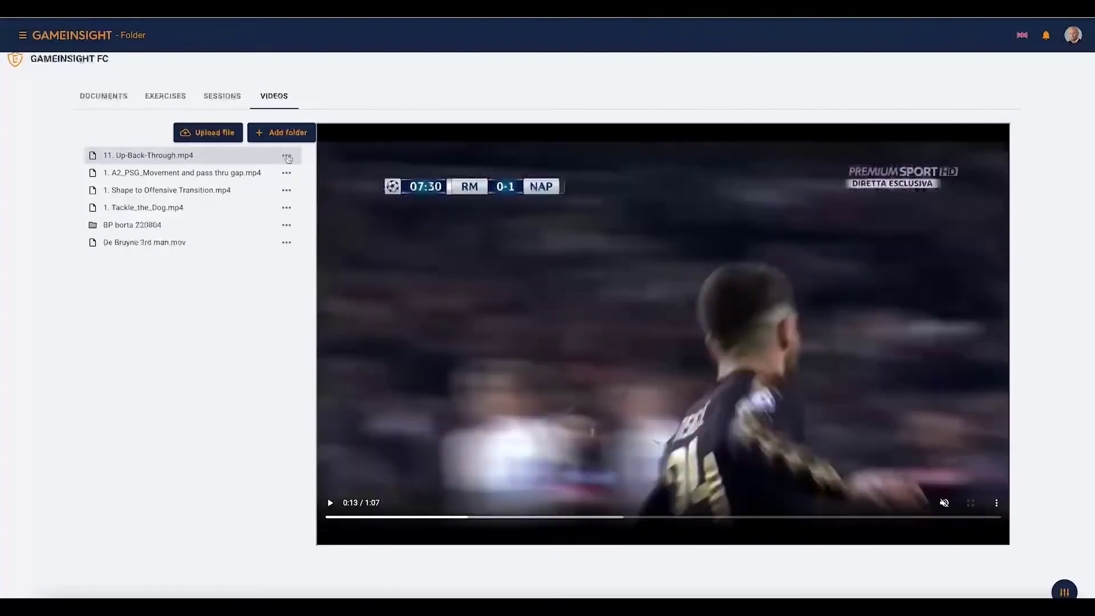
pyautogui.click(286, 155)
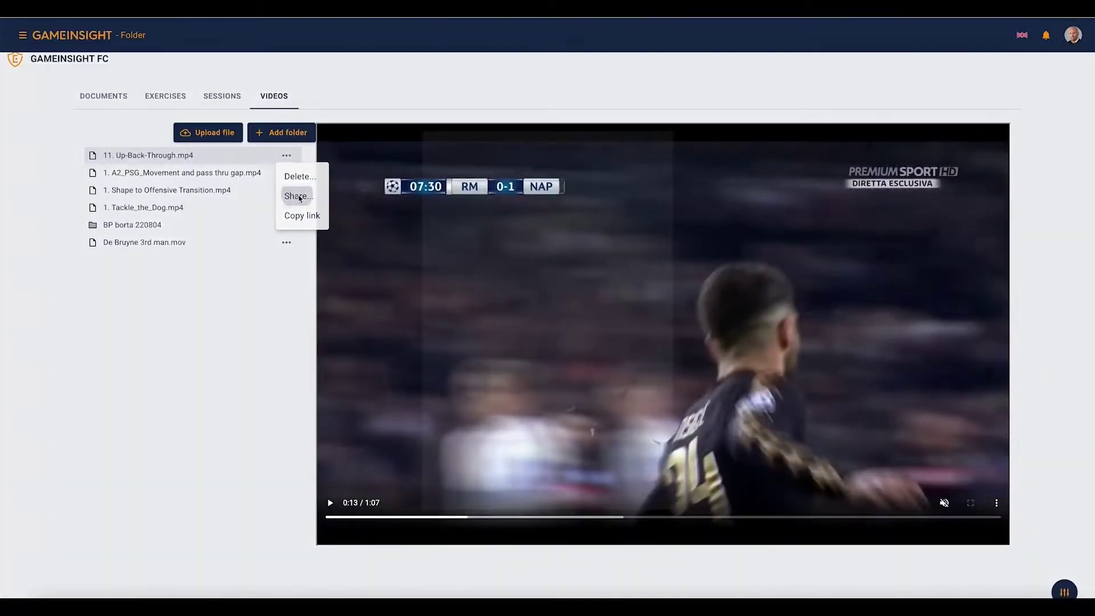
# Step: Review the Clubs, Teams and Users share lists, tick GameInsight FC, then close sharing
pyautogui.click(298, 195)
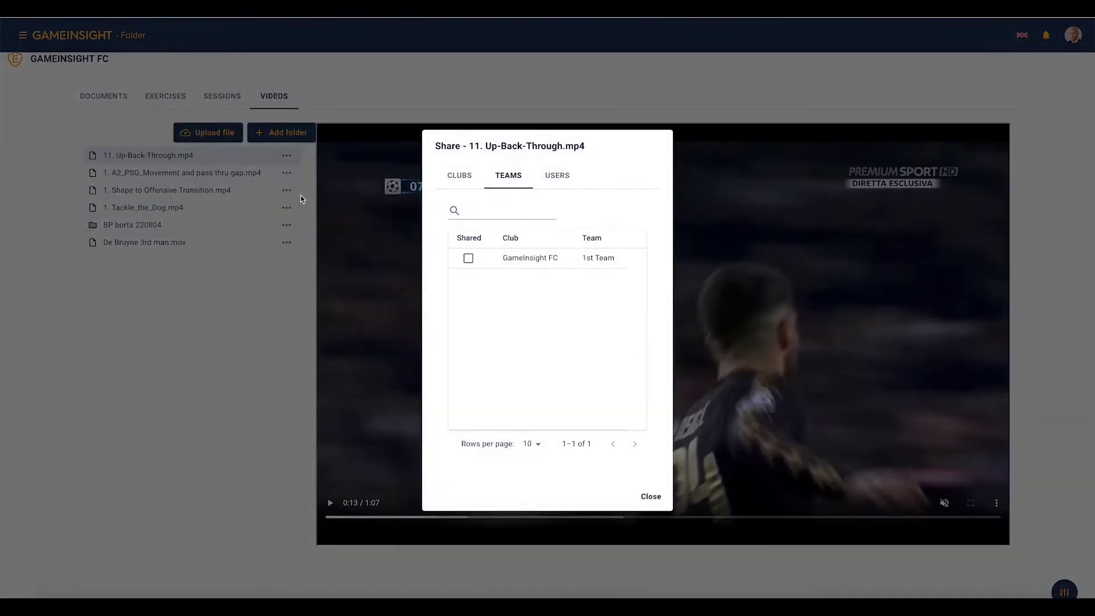
pyautogui.click(457, 177)
pyautogui.click(509, 177)
pyautogui.click(557, 175)
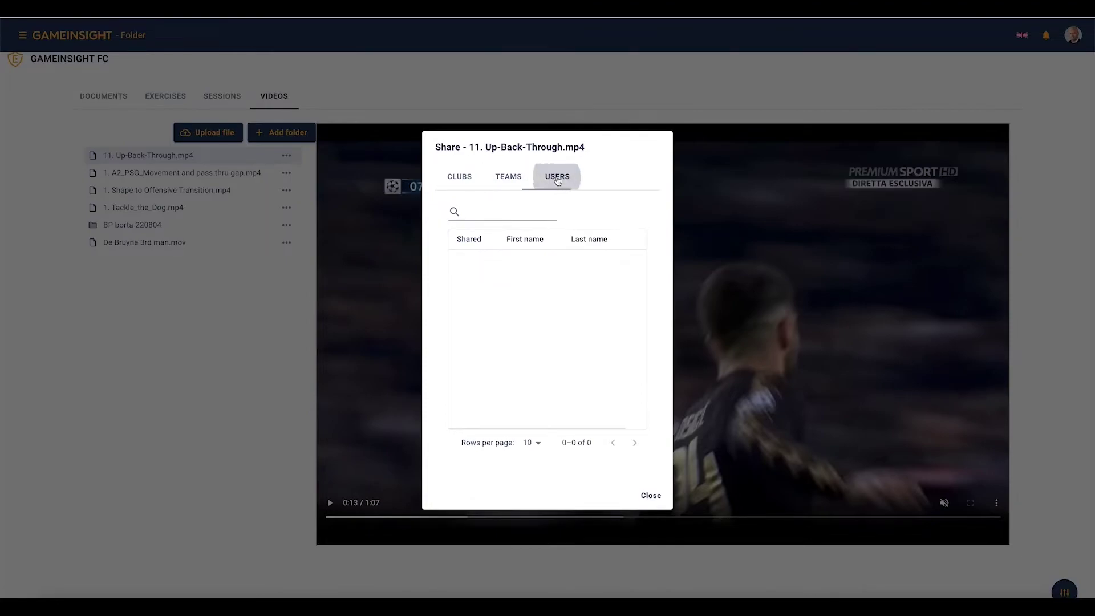
pyautogui.click(461, 175)
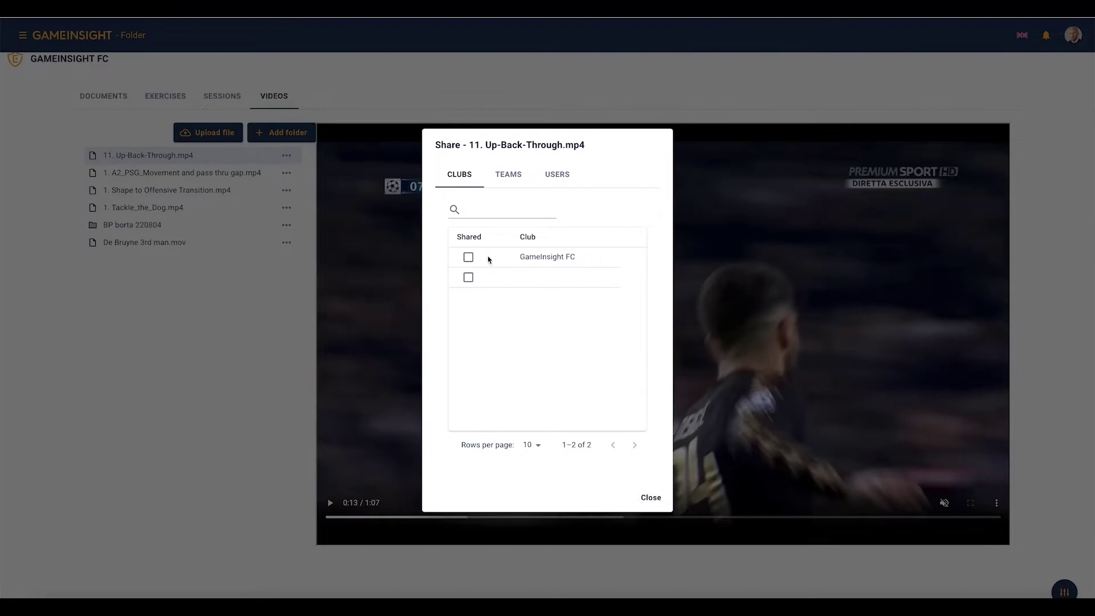
pyautogui.click(468, 257)
pyautogui.click(650, 498)
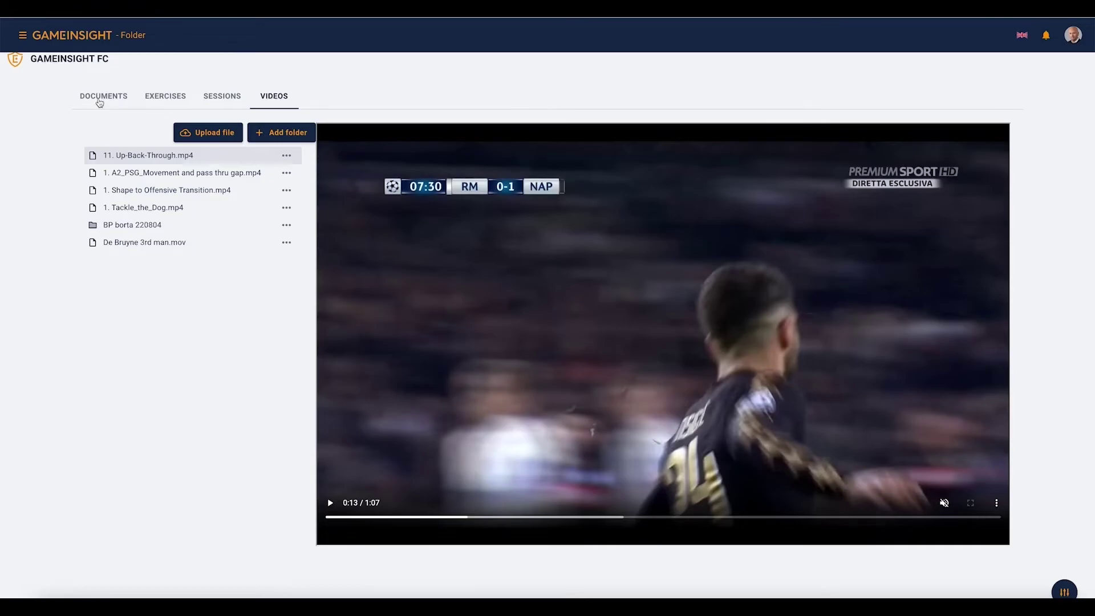
# Step: Create a folder called 'Testing' under Documents
pyautogui.click(100, 101)
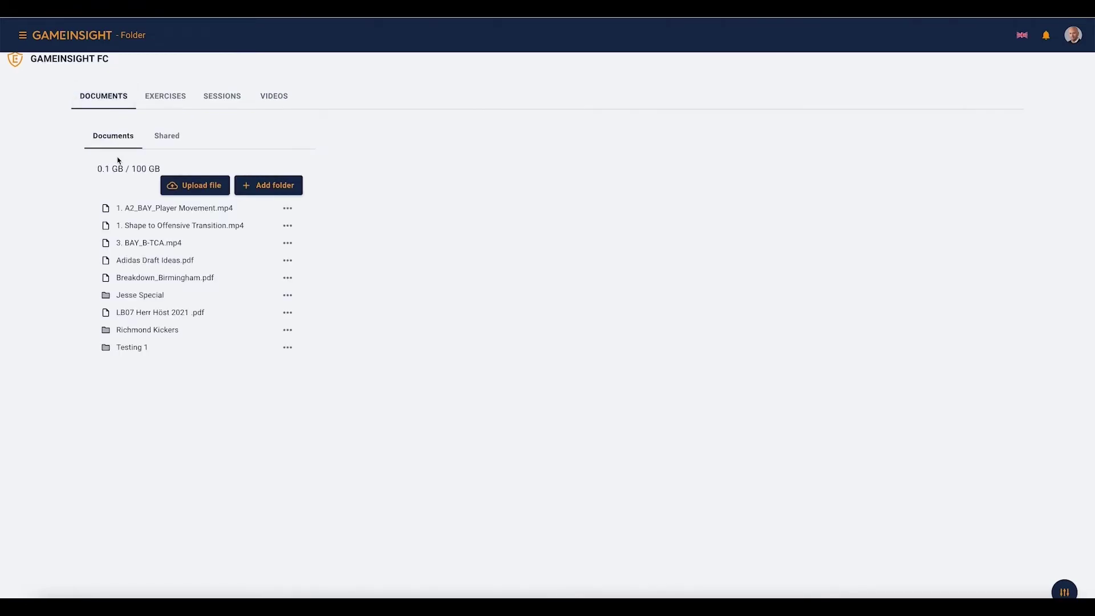
pyautogui.click(262, 185)
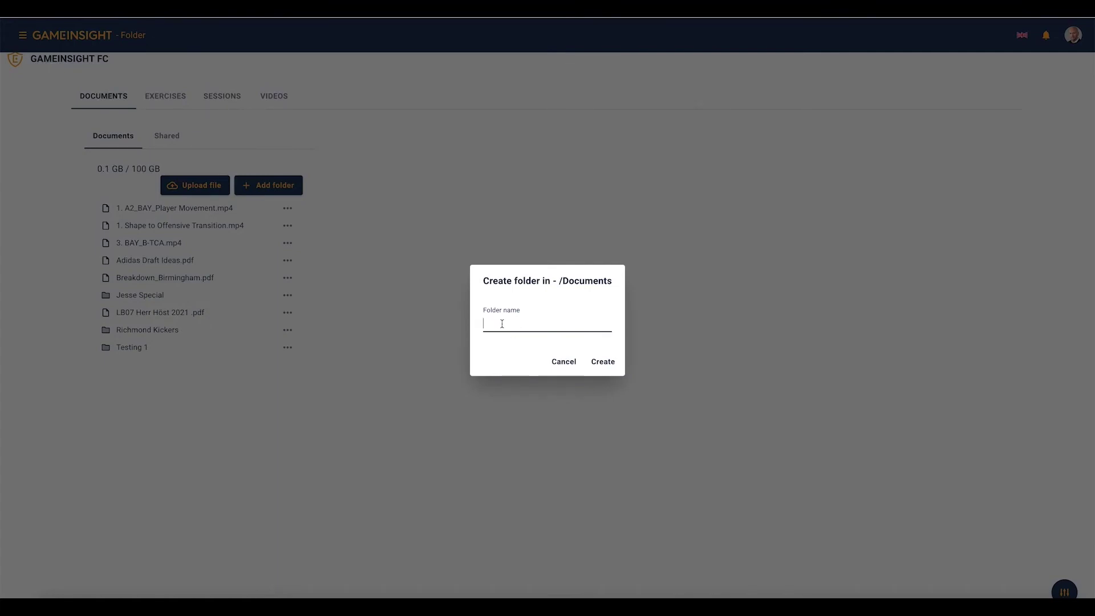
pyautogui.write('Testing')
pyautogui.click(603, 361)
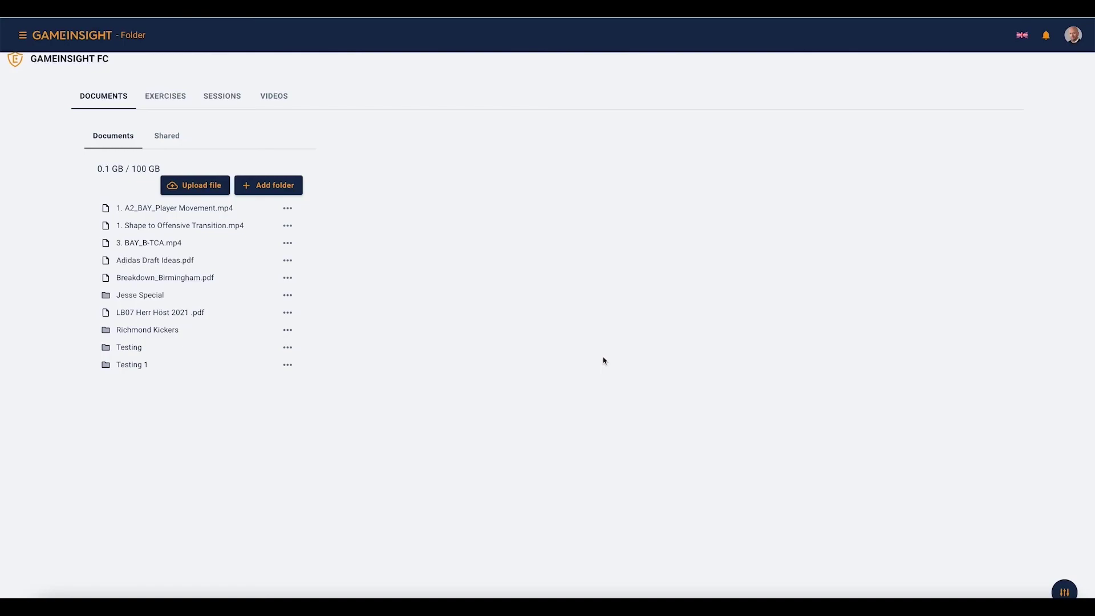